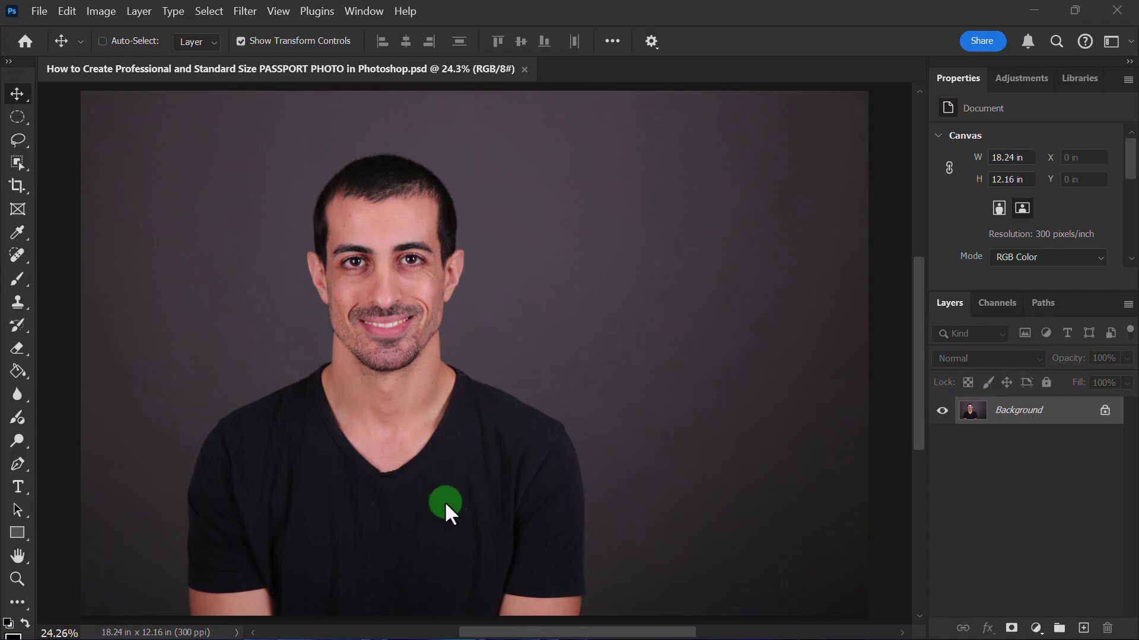
- Open the Window menu to display the list of panels and interface elements
click(363, 12)
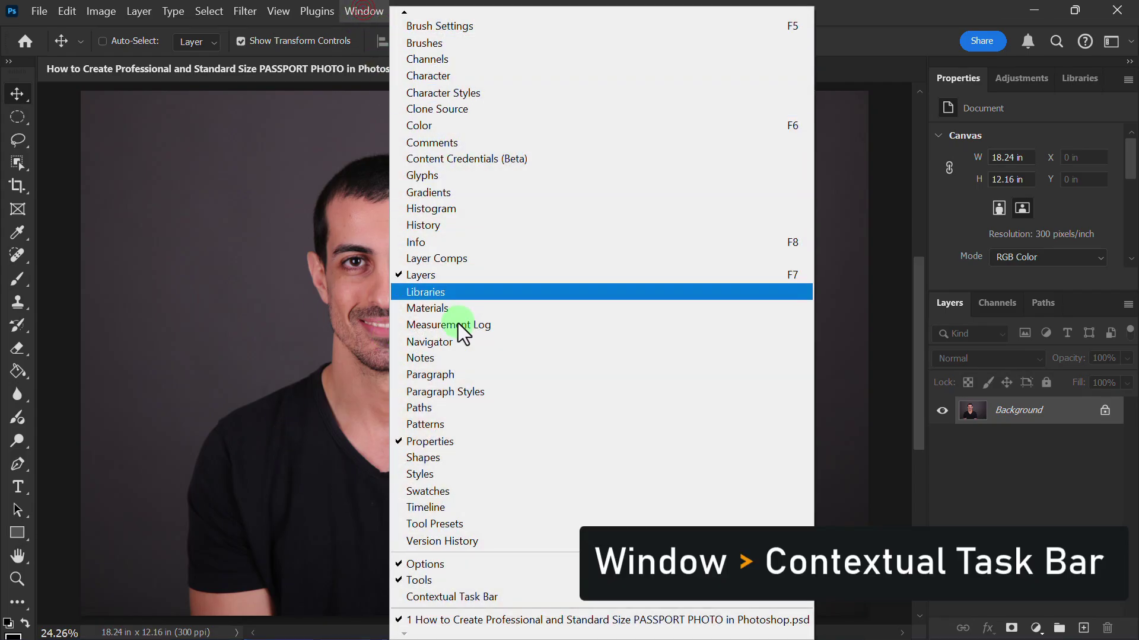
- Enable the Contextual Task Bar and use Remove Background to cut out the man
click(440, 596)
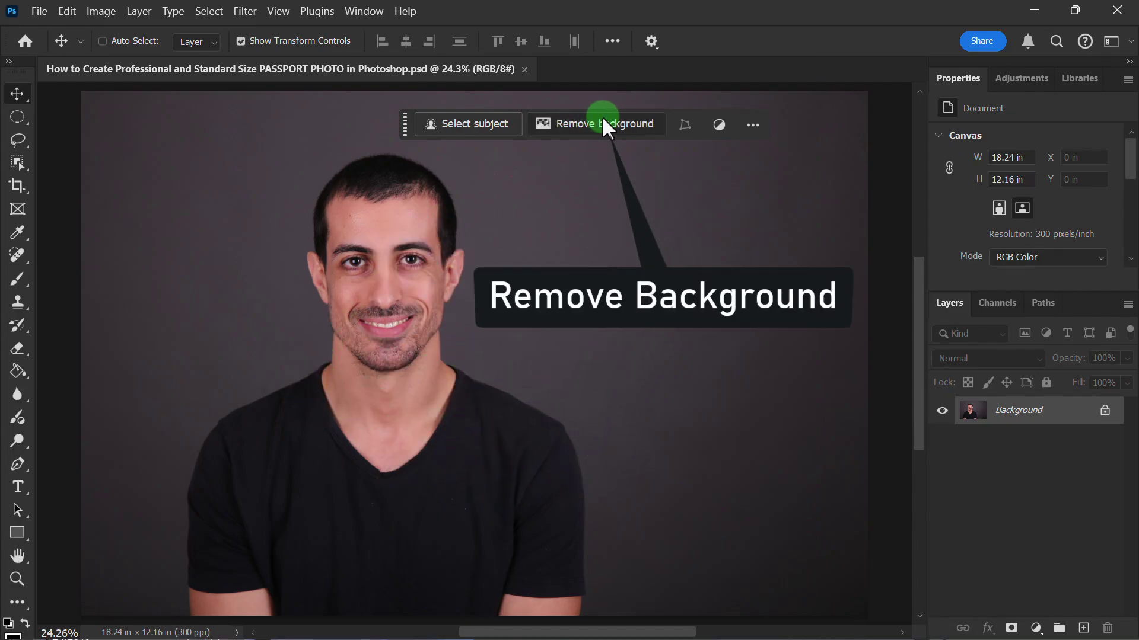
click(585, 120)
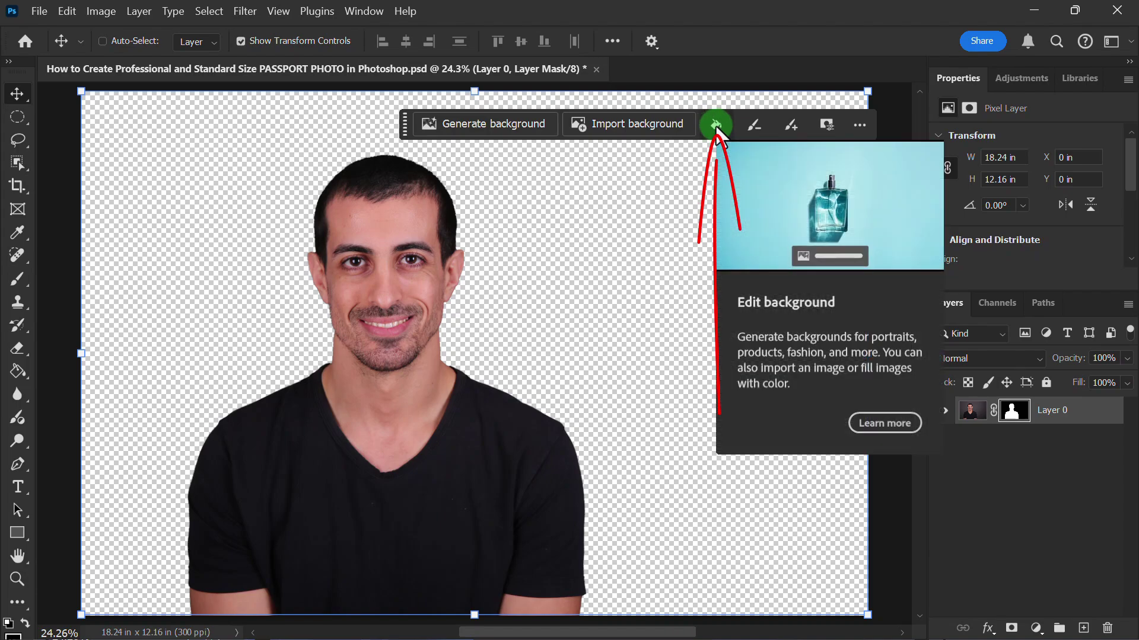
- Add a solid off-white #e9e9e9 fill behind the portrait, then select Layer 0
click(716, 126)
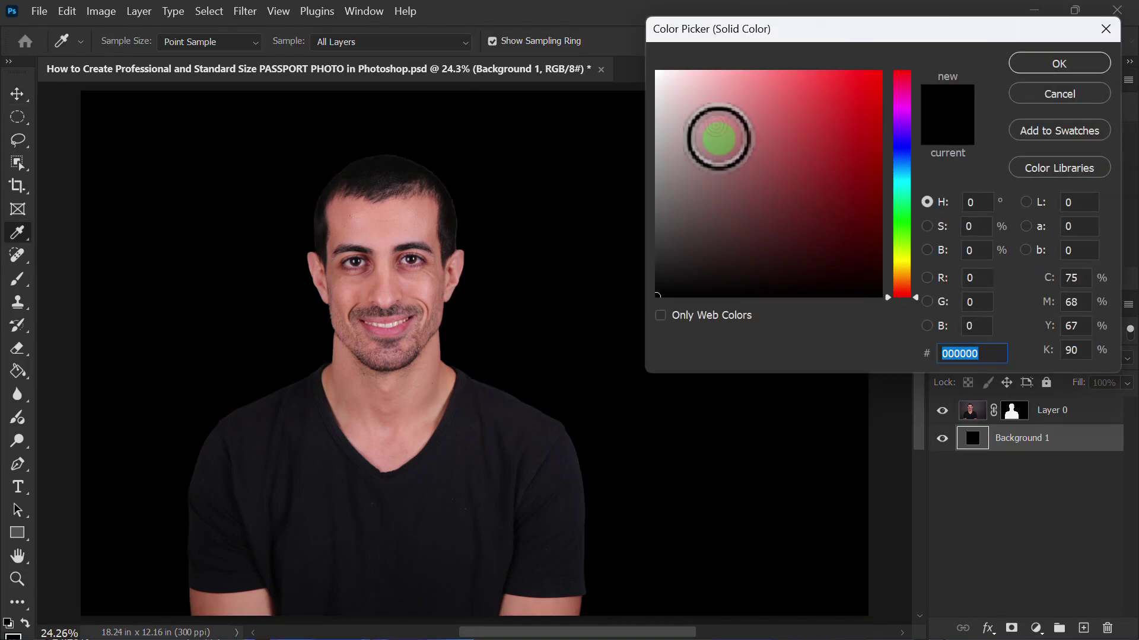
drag(718, 169, 639, 92)
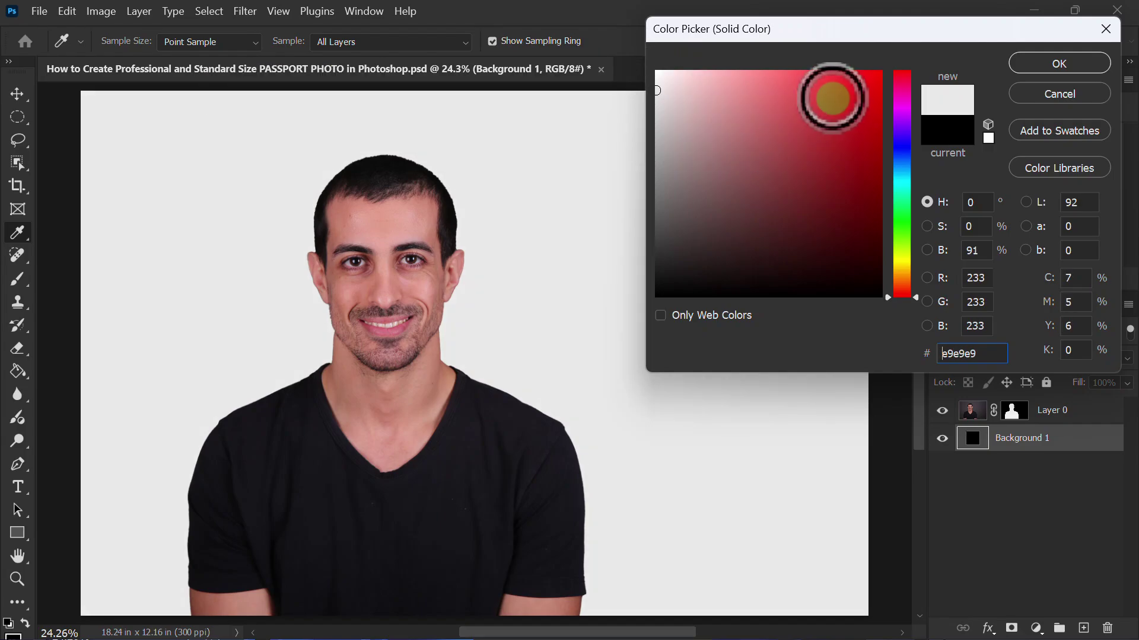
click(1059, 65)
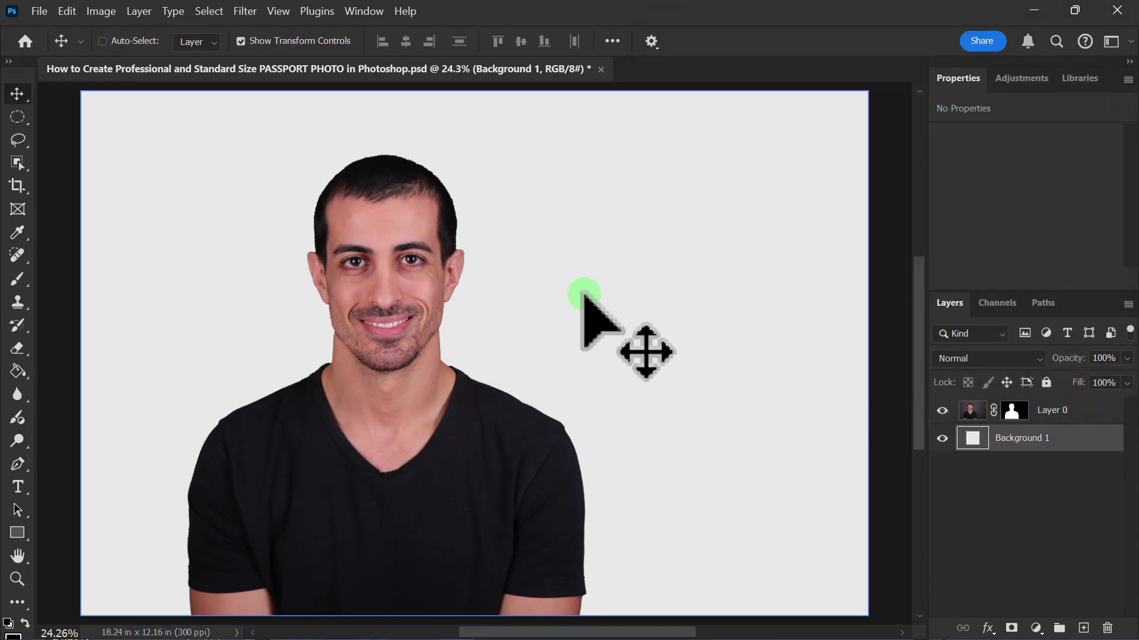
ctrl+click(318, 414)
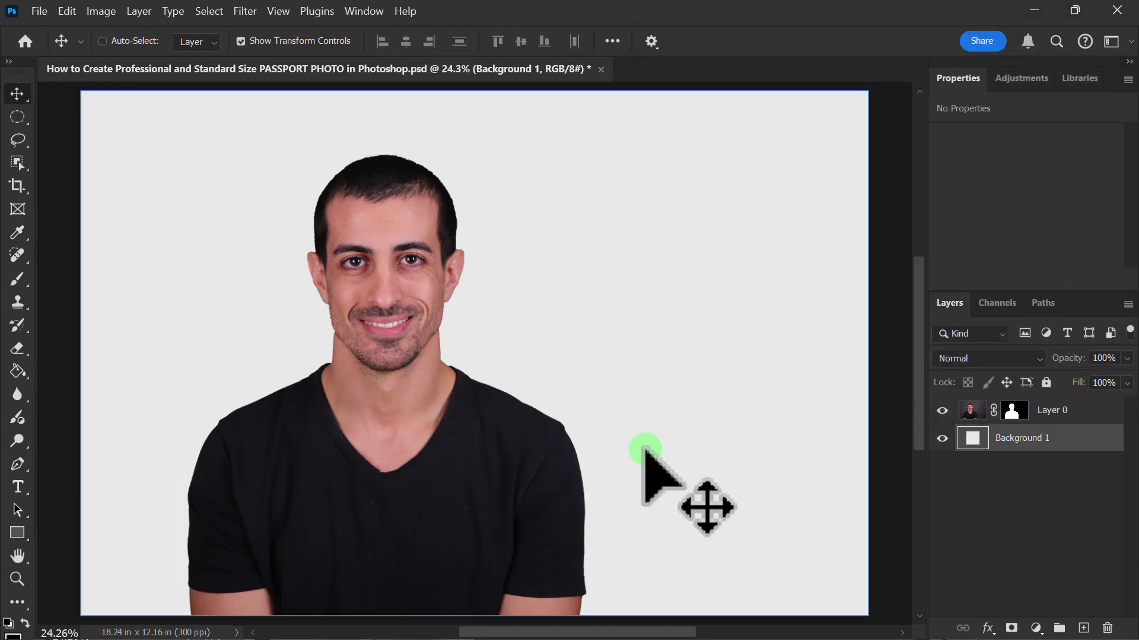
click(1089, 410)
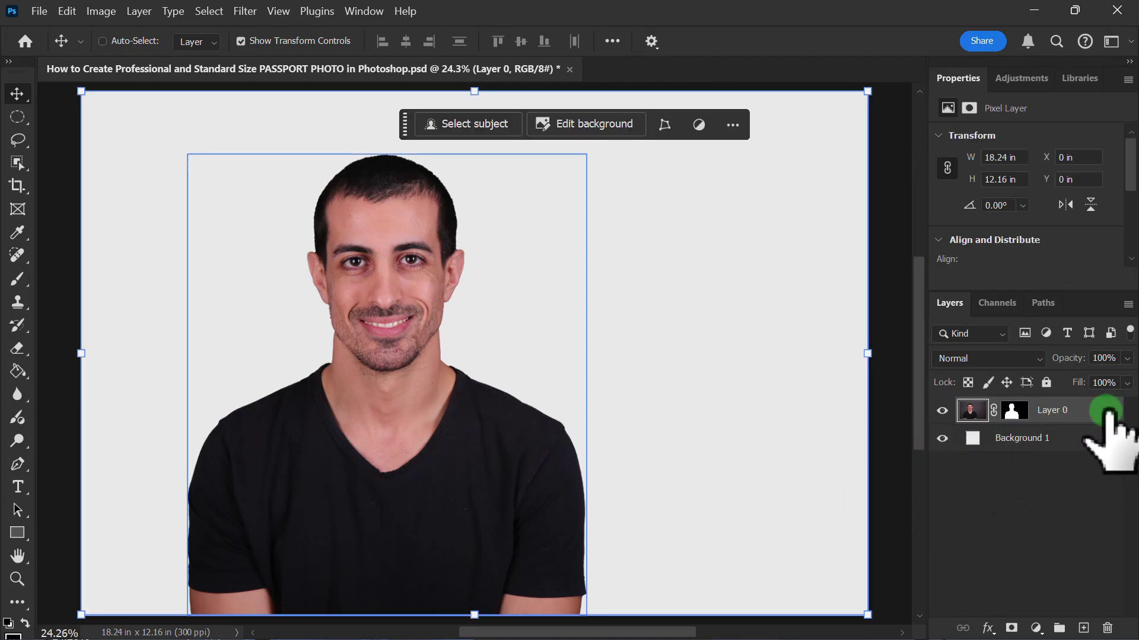
- Convert Layer 0 to a smart object from its right-click menu
right_click(1105, 411)
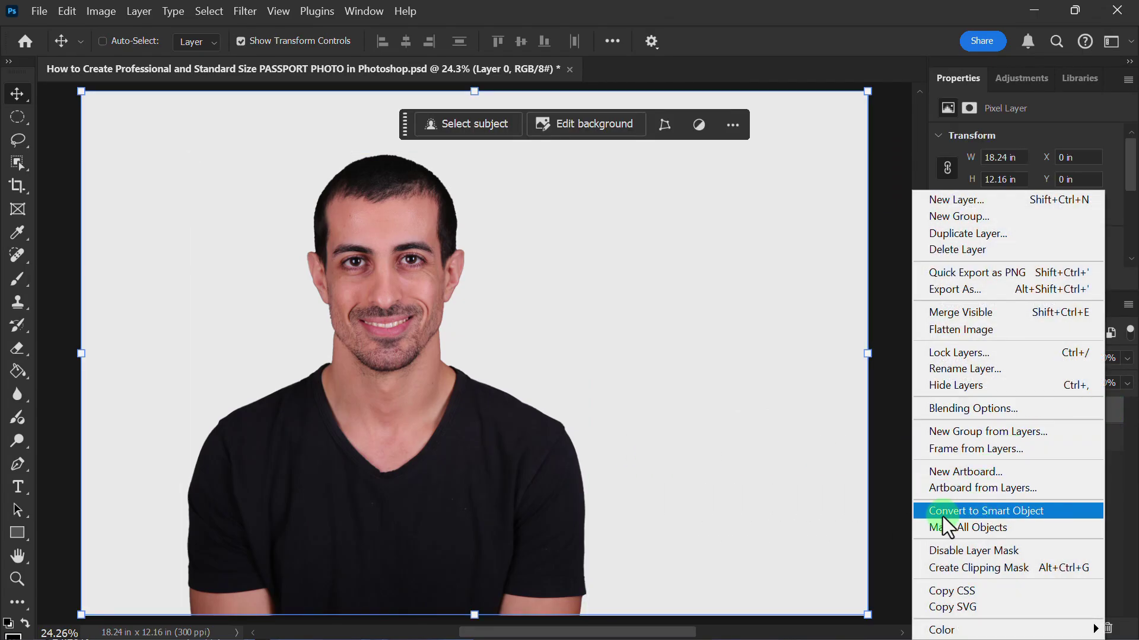
click(976, 511)
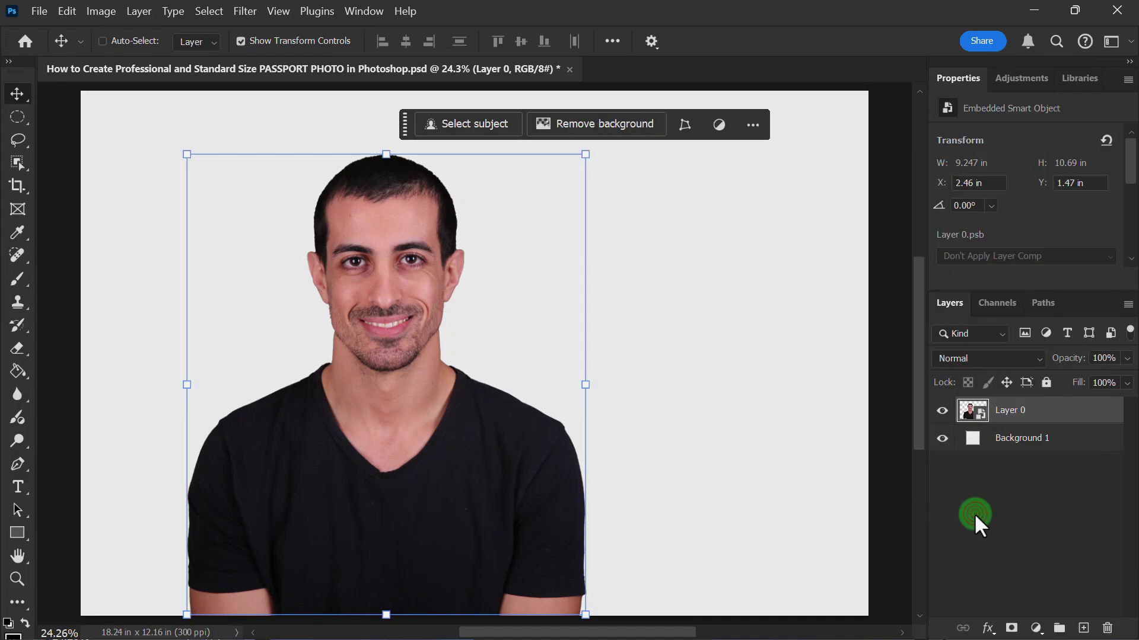
scroll(682, 343, up, 1)
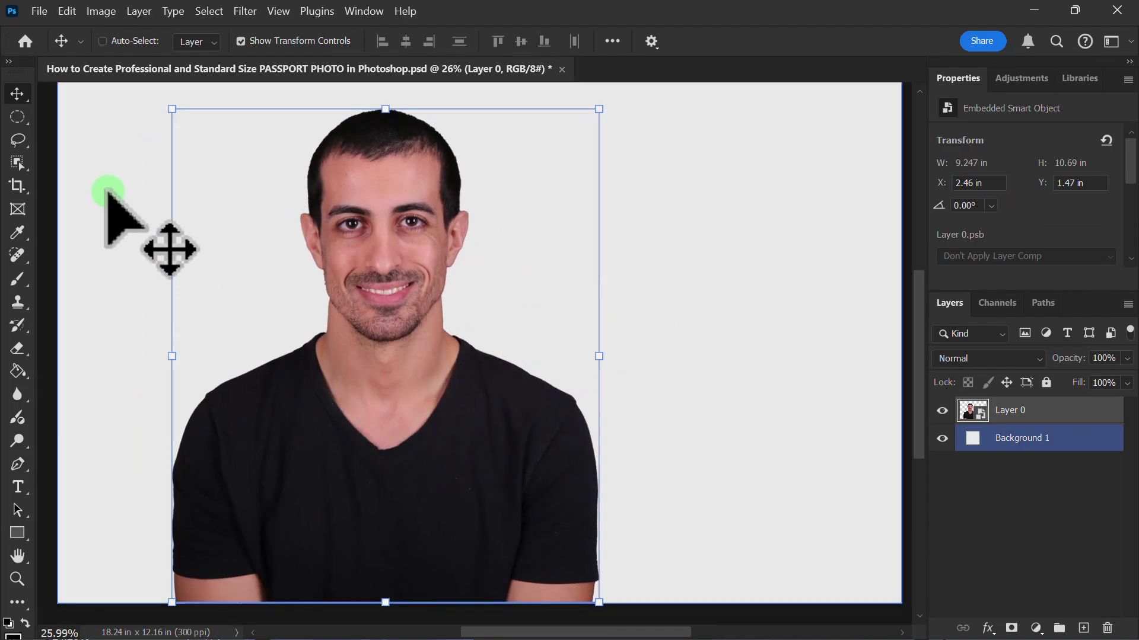
- Draw a freehand Lasso selection around the black T-shirt from the neckline down
mouse_move(21, 137)
mouse_down()
mouse_move(107, 140)
mouse_move(110, 157)
mouse_move(91, 158)
mouse_up()
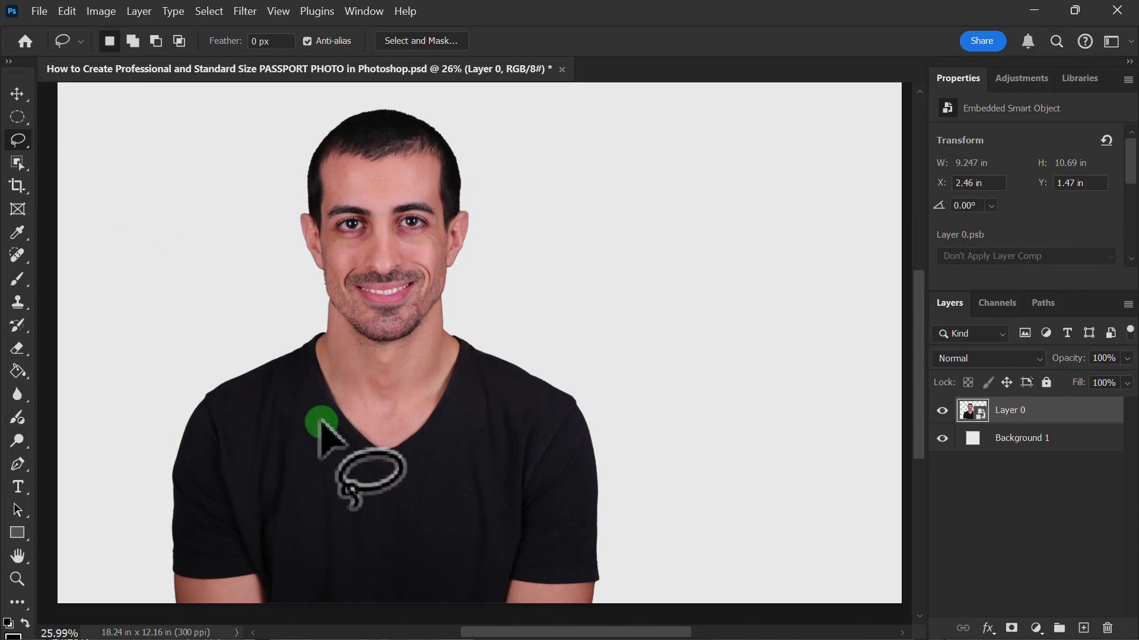
mouse_move(325, 329)
mouse_down()
mouse_move(389, 364)
mouse_move(446, 327)
mouse_move(574, 407)
mouse_move(599, 510)
mouse_move(594, 610)
mouse_move(378, 630)
mouse_move(173, 608)
mouse_move(174, 479)
mouse_move(188, 423)
mouse_move(217, 381)
mouse_move(326, 330)
mouse_up()
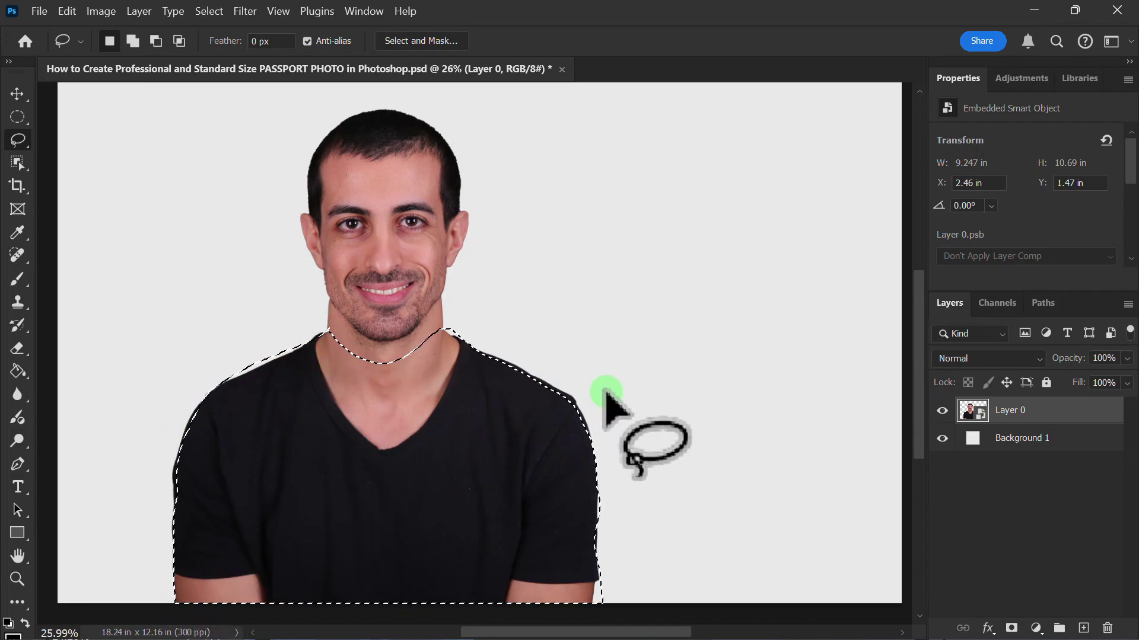
- Choose Edit > Generative Fill for the T-shirt selection
click(65, 11)
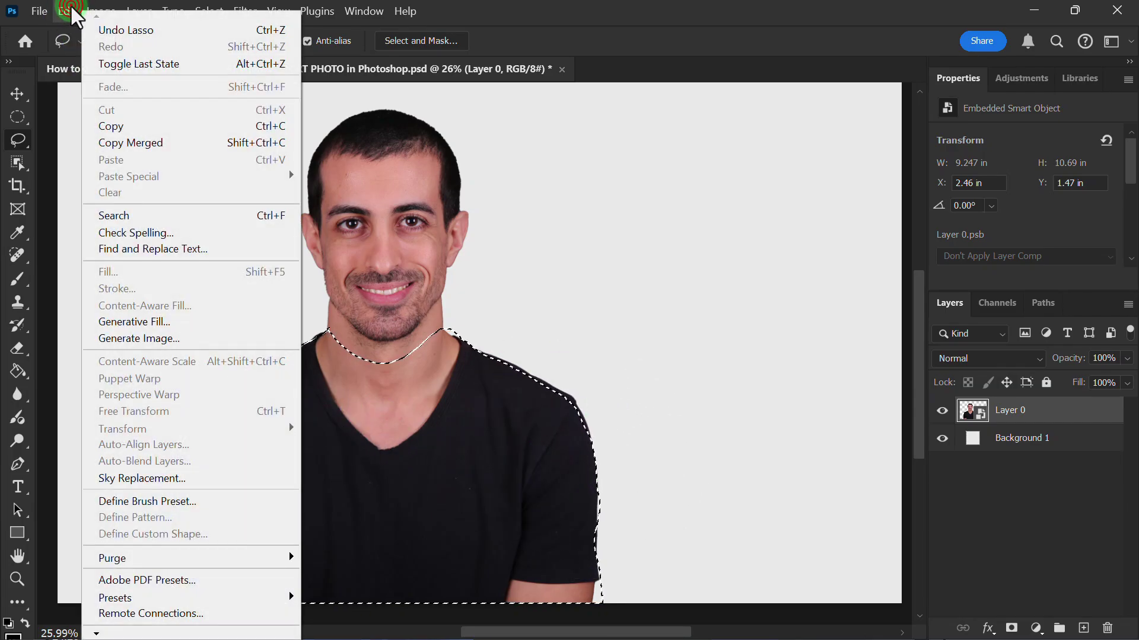
click(112, 323)
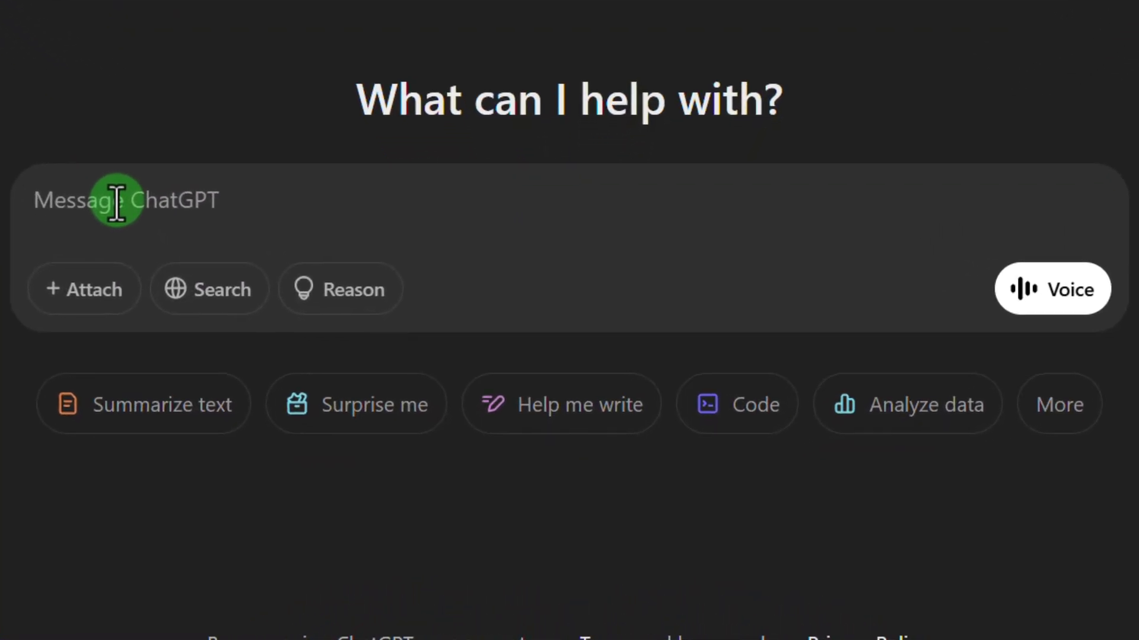
- Ask ChatGPT to create a Generative Fill prompt for a professional suit and tie
text(I need prompt of suit and tie for Photoshop Generative Fill for passport)
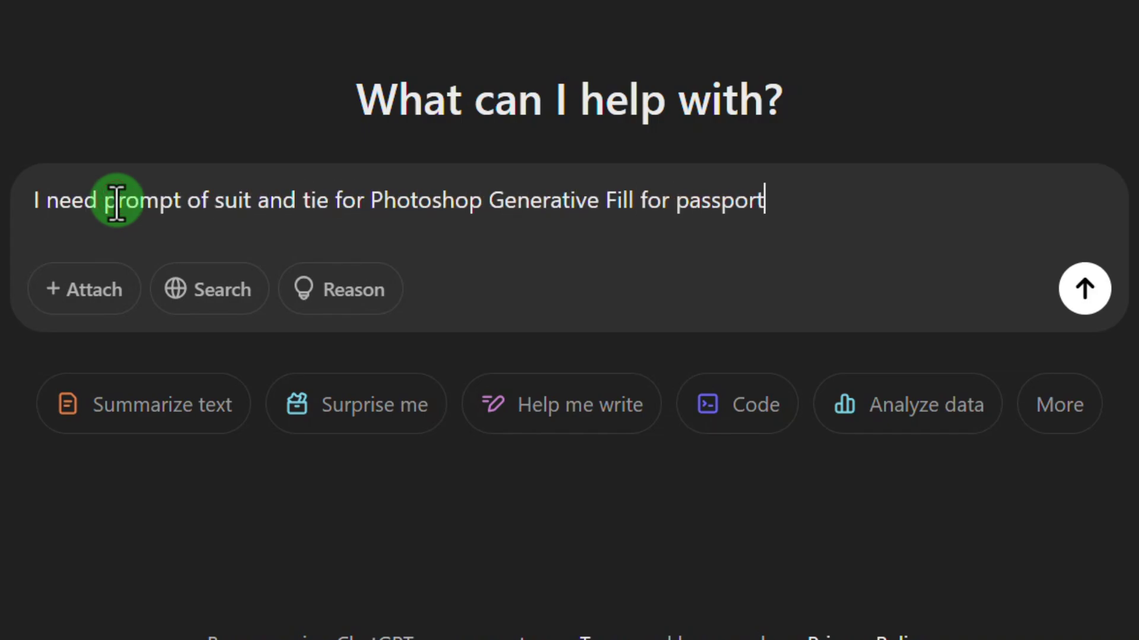
text(reate)
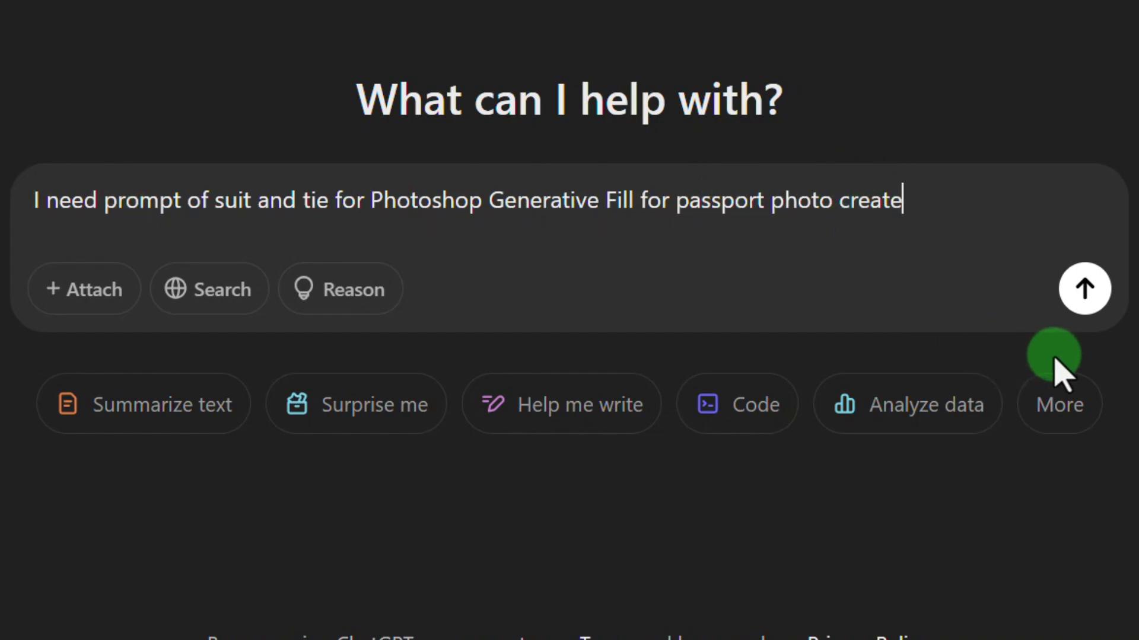
click(1091, 304)
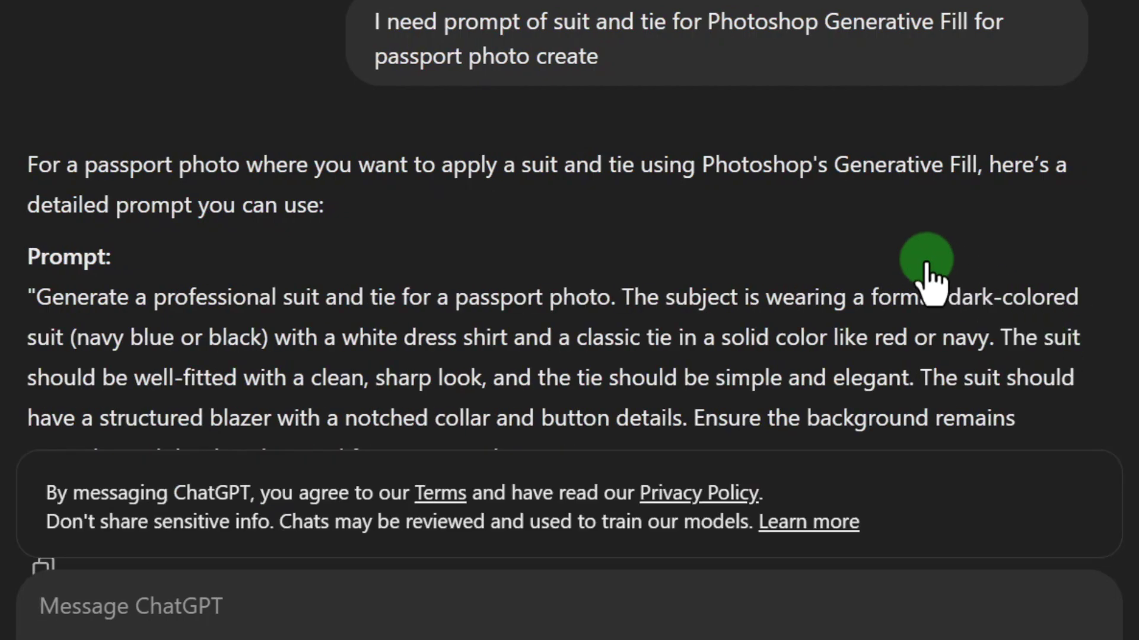
scroll(762, 152, down, 2)
scroll(762, 151, down, 1)
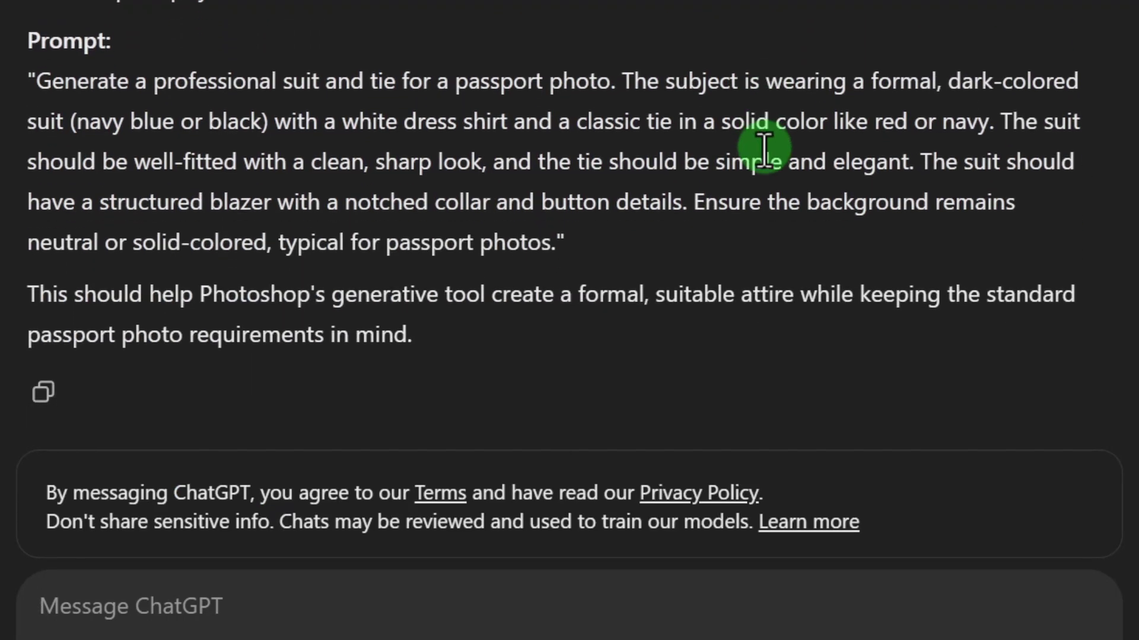
- Copy ChatGPT's quoted suit-and-tie prompt and return to Photoshop's Generative Fill field
drag(25, 41, 127, 41)
drag(35, 79, 555, 242)
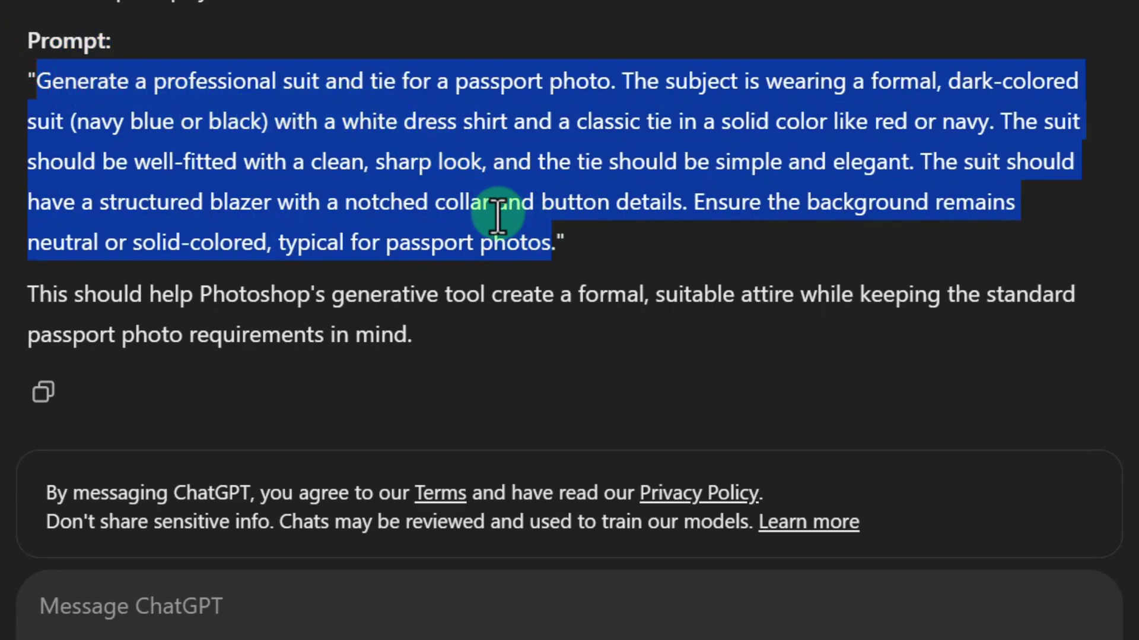
right_click(374, 152)
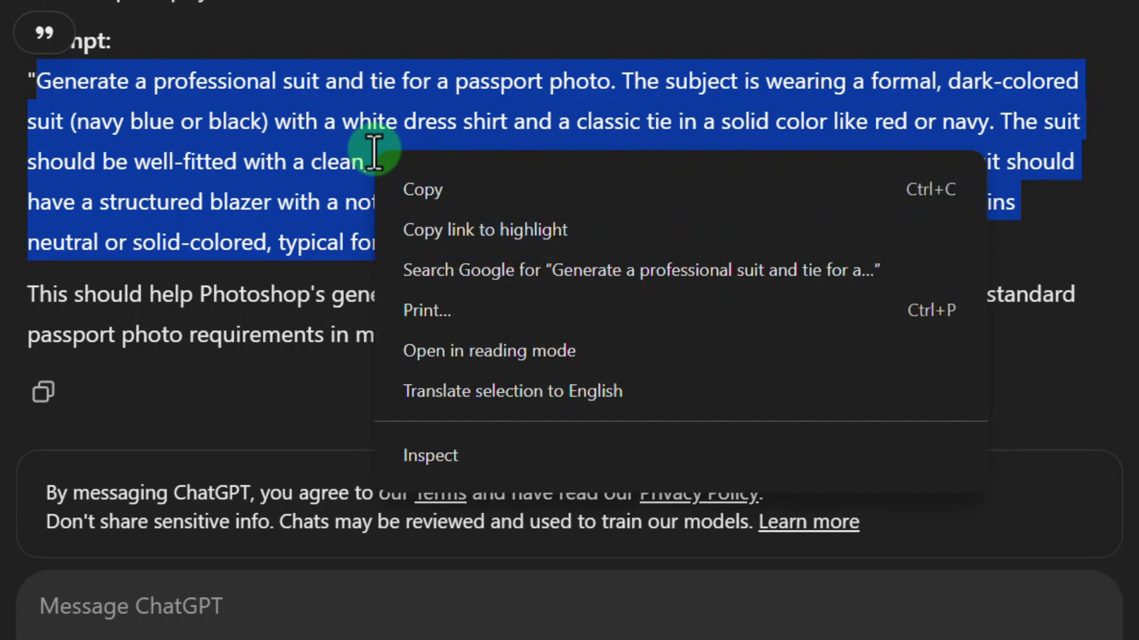
click(430, 190)
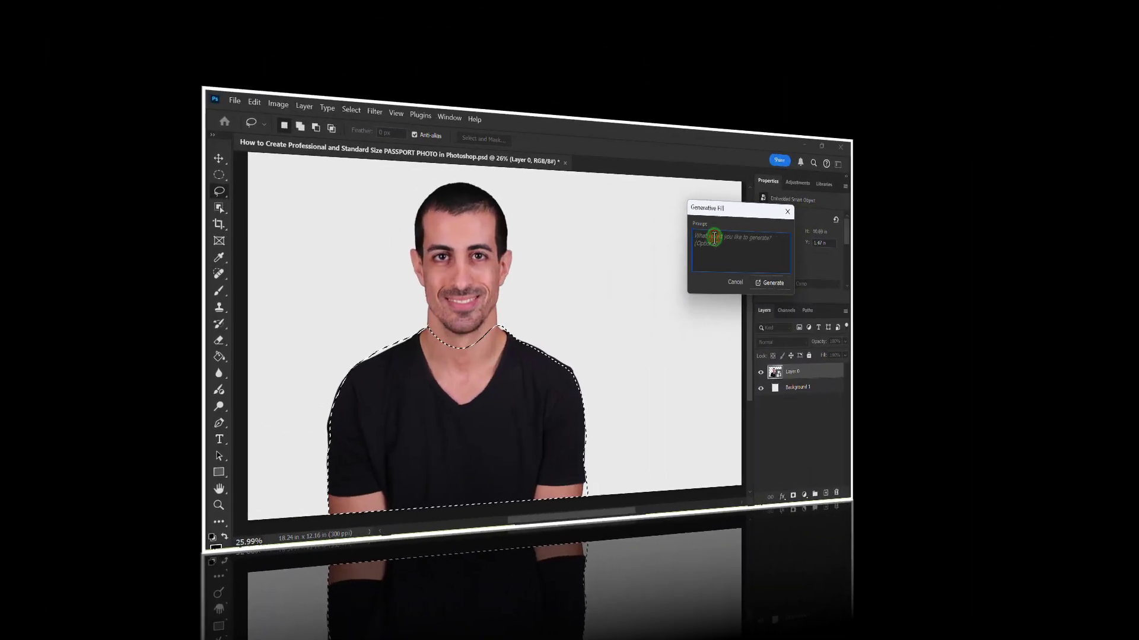
click(838, 181)
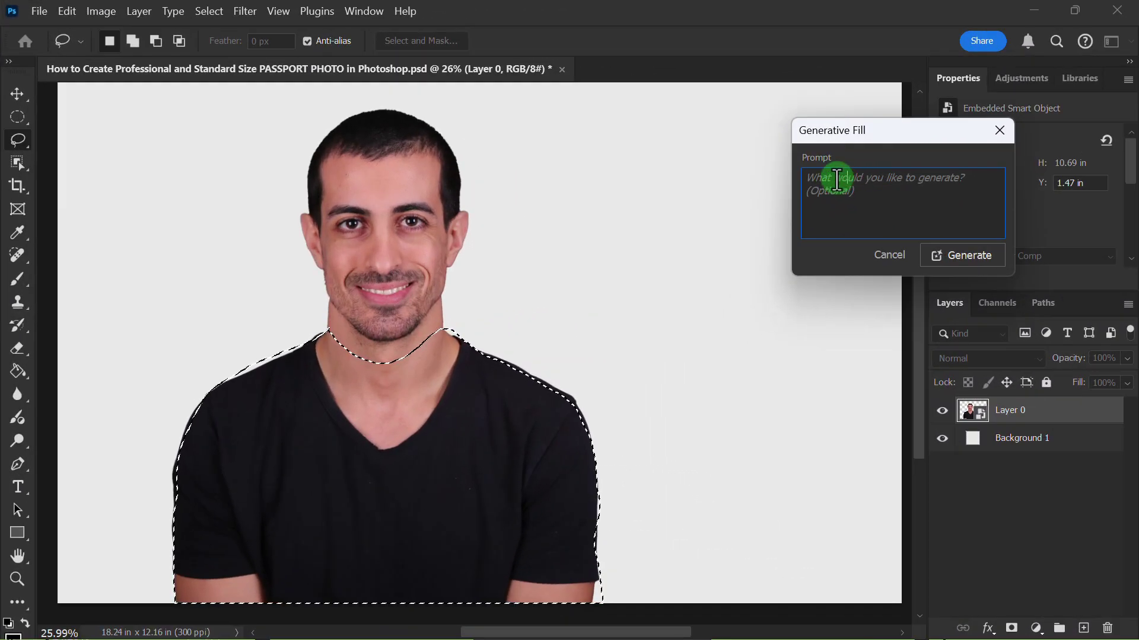
- Paste the suit-and-tie prompt into Generative Fill, generate it, then select Background 1
right_click(837, 179)
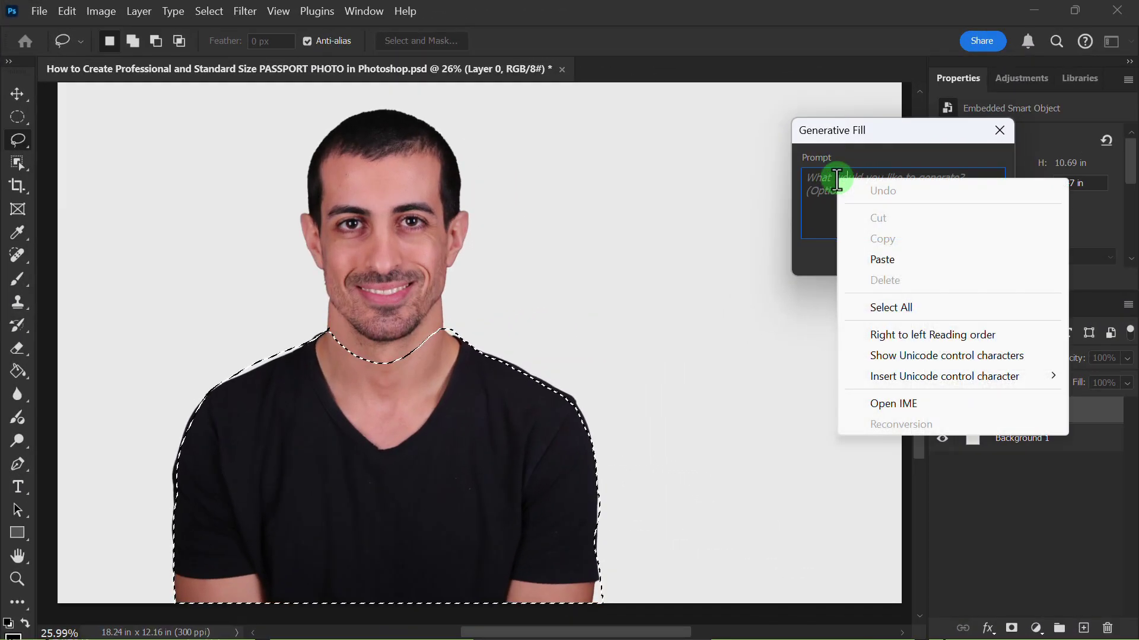
click(882, 259)
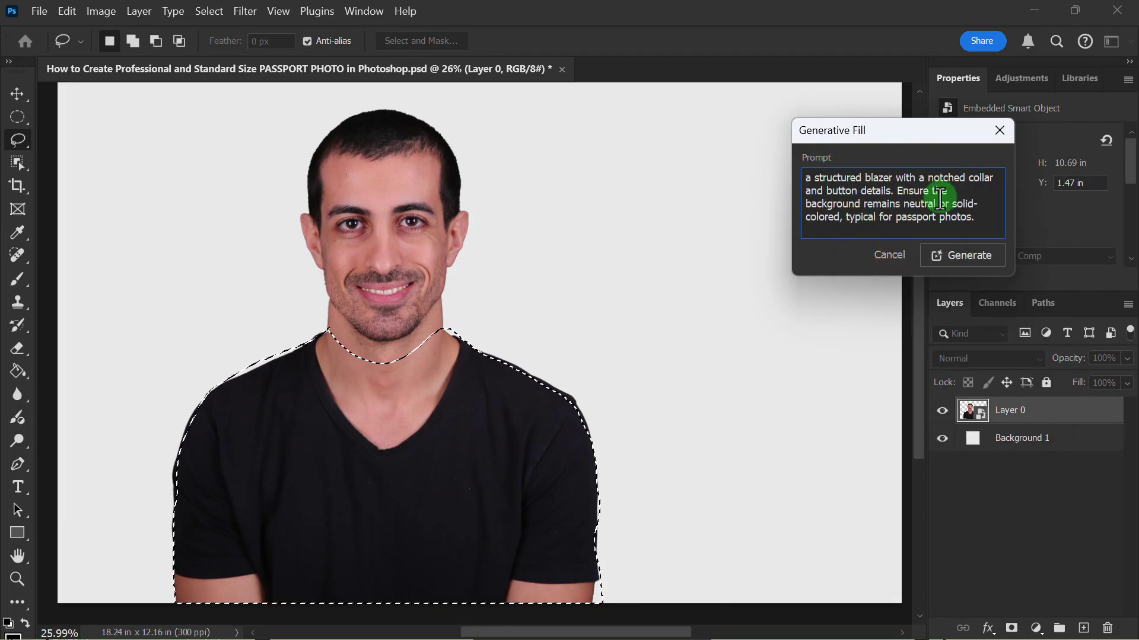
click(975, 255)
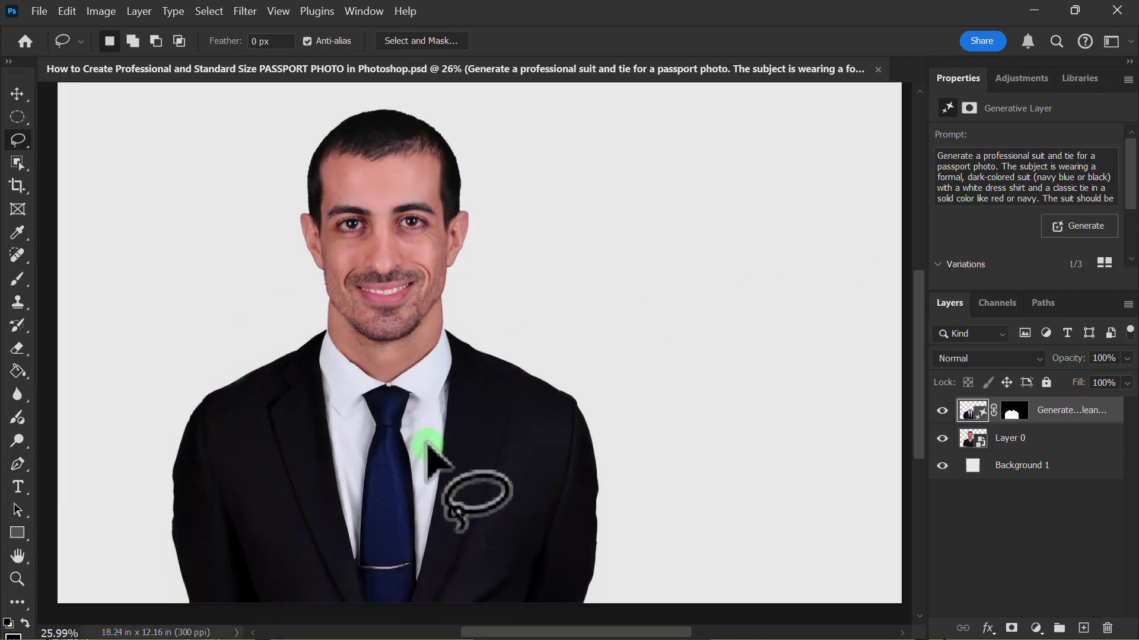
click(16, 94)
ctrl+click(256, 278)
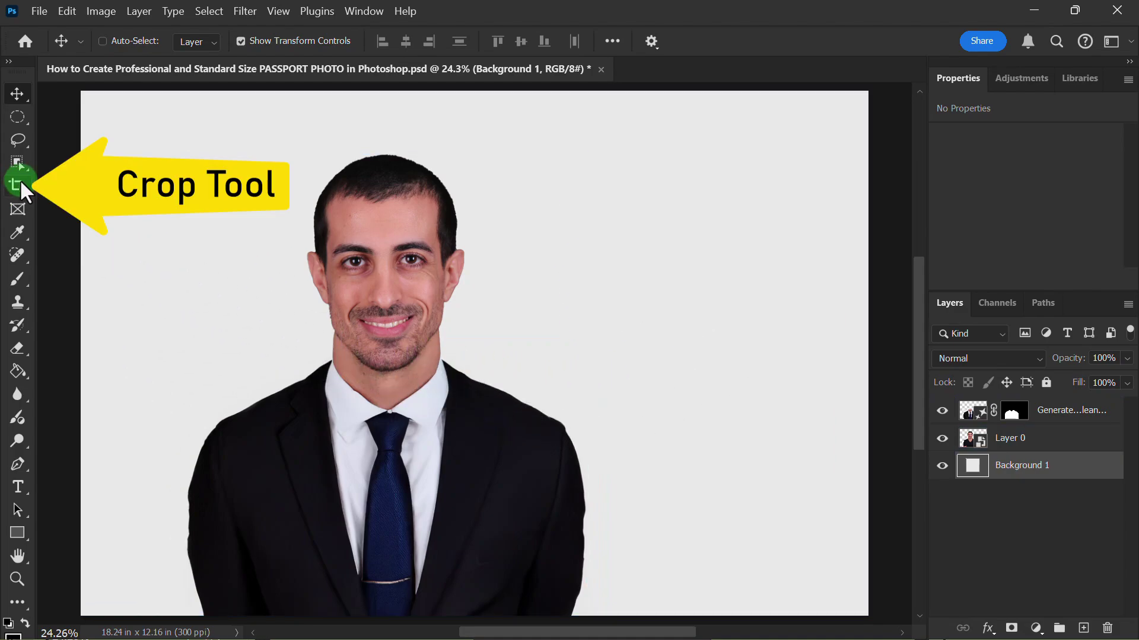
- Set the Crop Tool to a 1 : 1 (Square) ratio and fit the box around head and shoulders
click(19, 179)
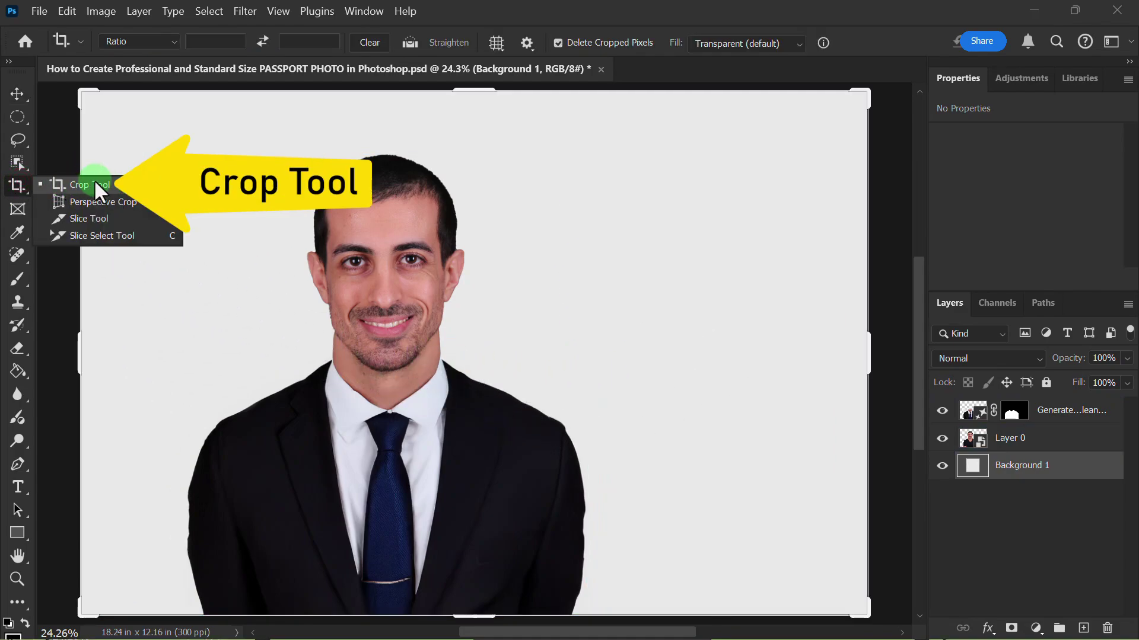
click(89, 184)
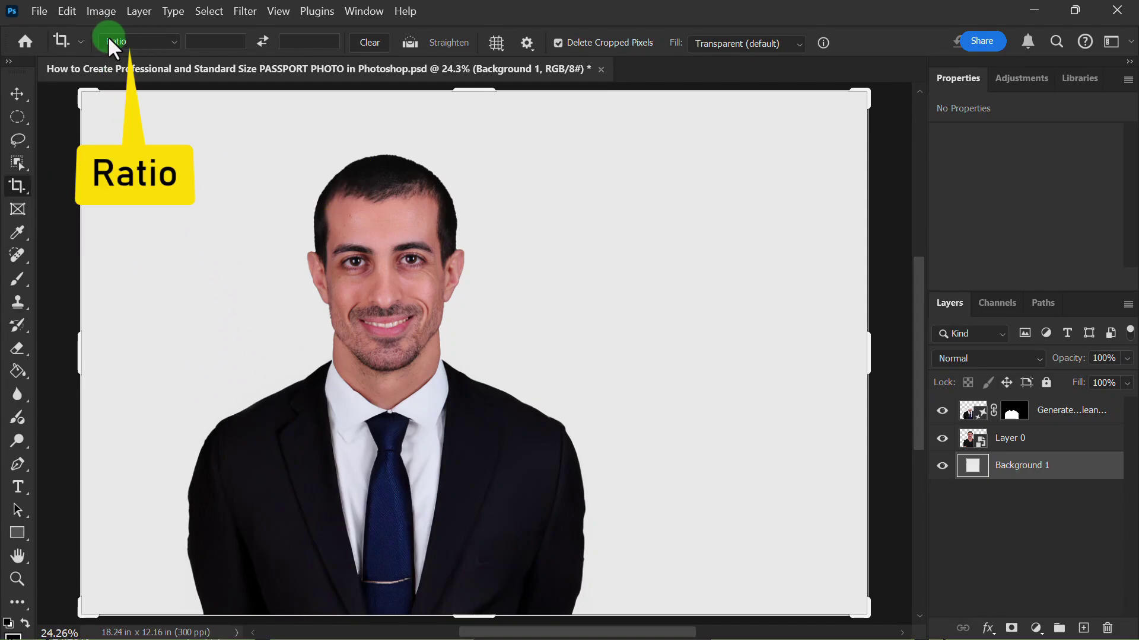
click(151, 42)
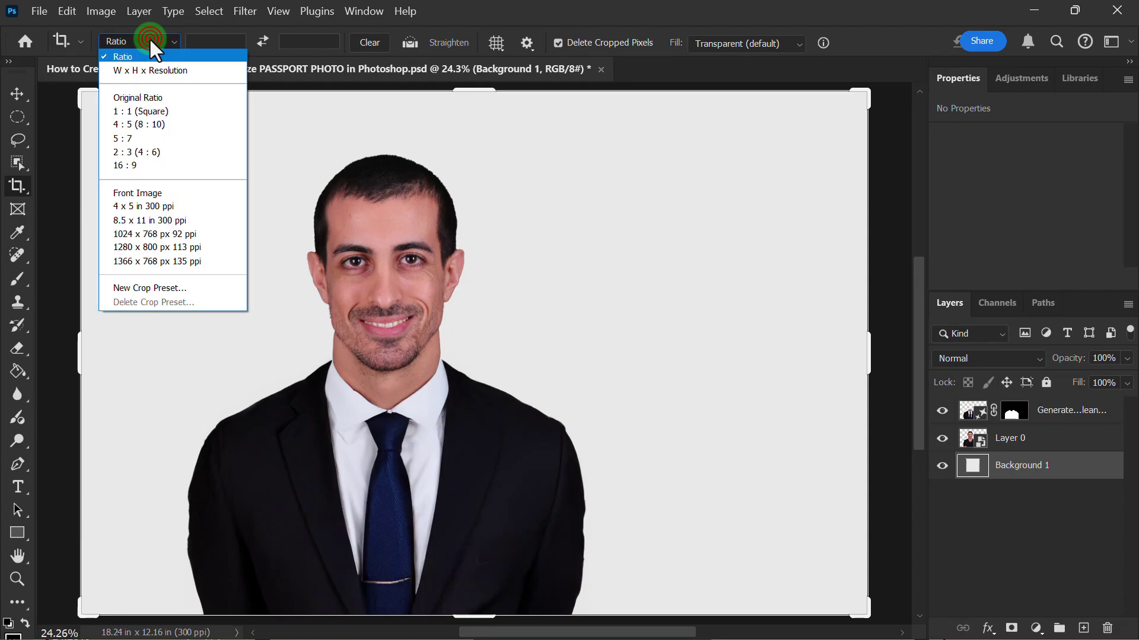
click(131, 111)
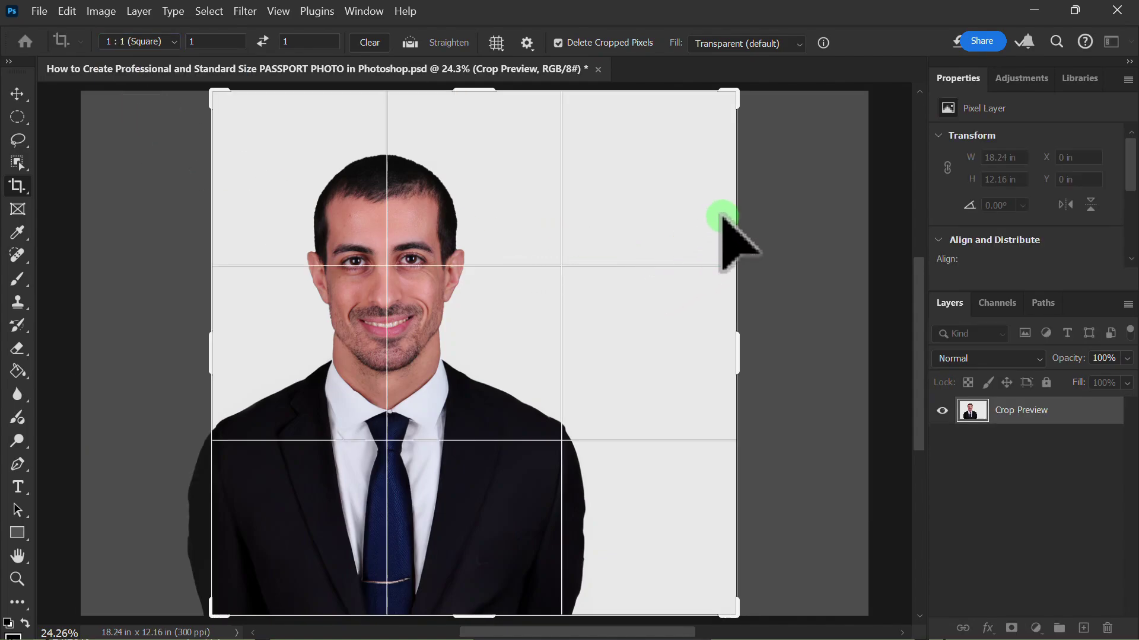
drag(734, 90, 614, 126)
drag(475, 237, 486, 354)
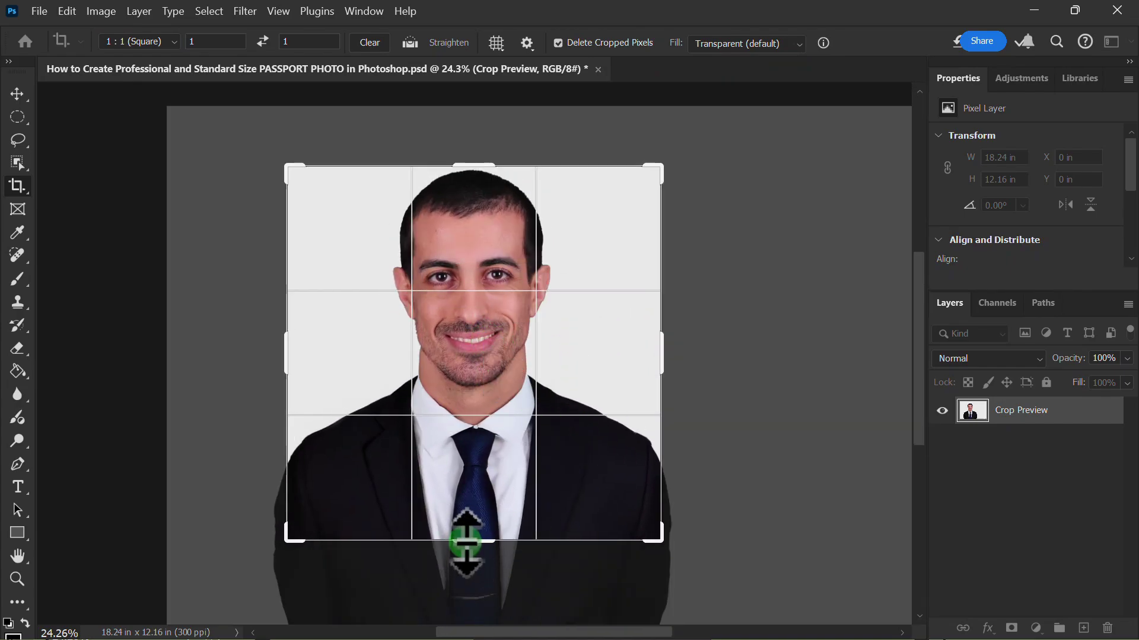
drag(465, 542, 472, 547)
- Apply the square crop and zoom in on the cropped portrait
key(Return)
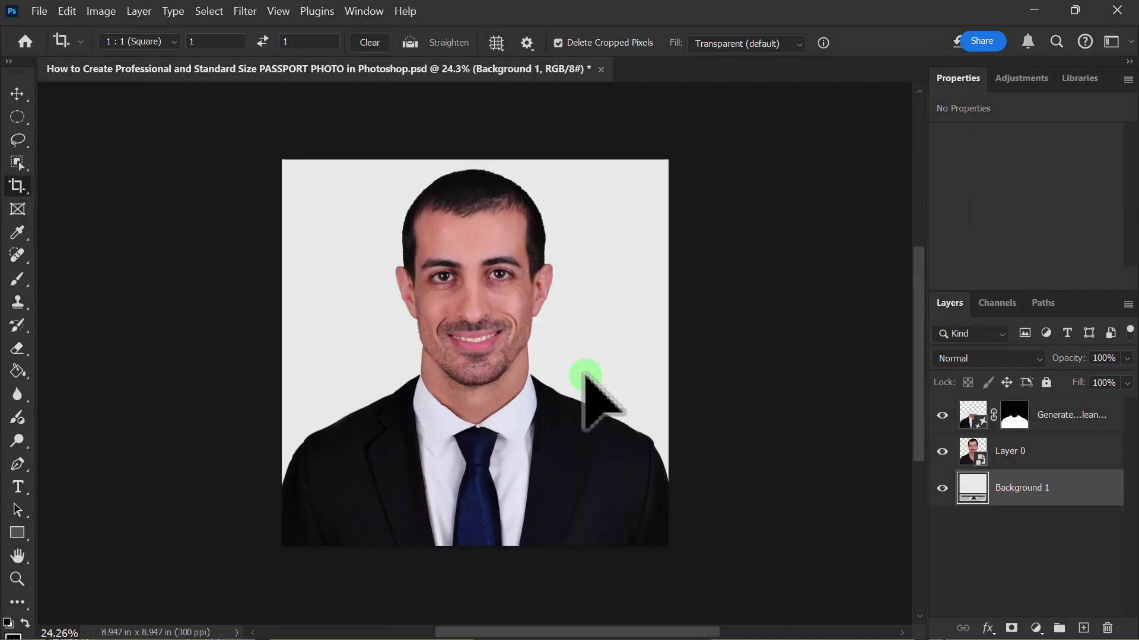
key(v)
key(ctrl+plus)
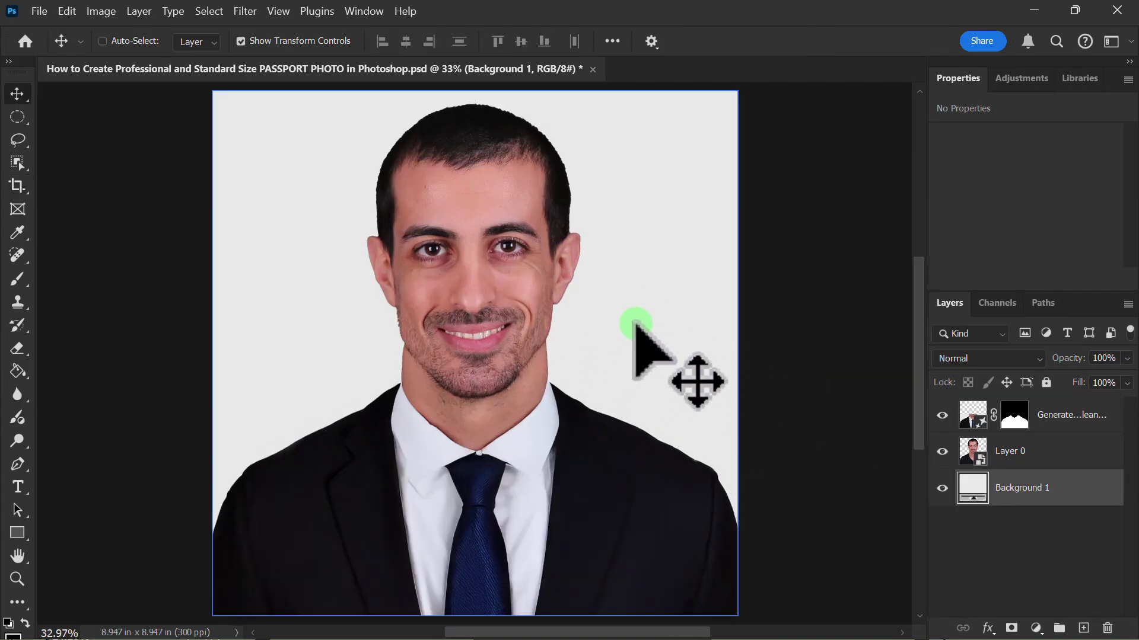
ctrl+click(442, 373)
ctrl+click(221, 261)
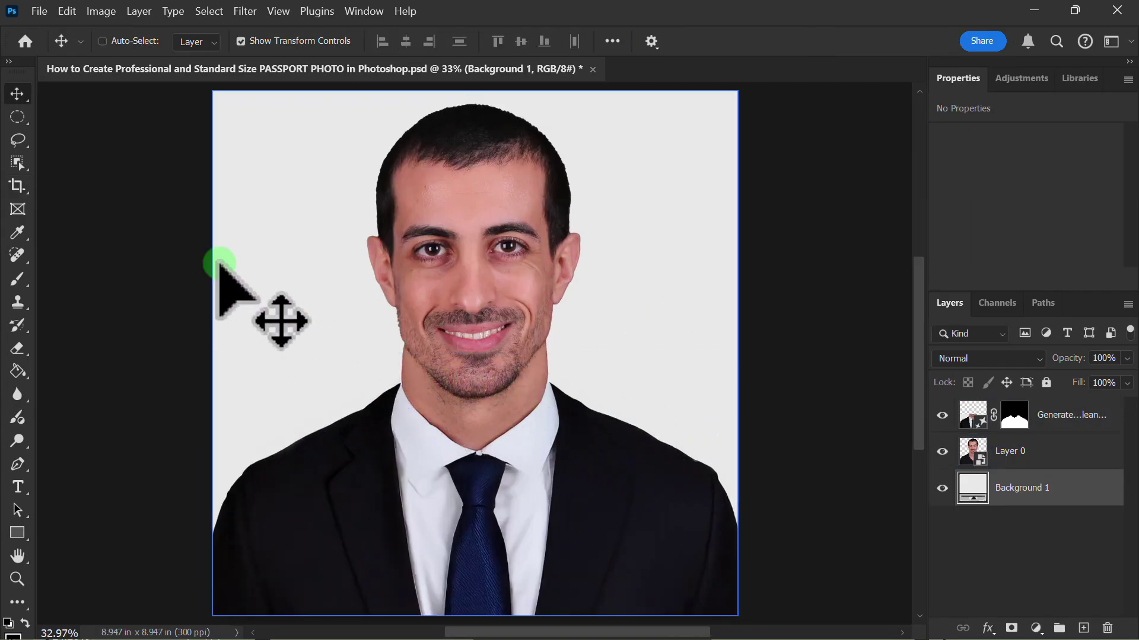
- Resize the image to 2 × 2 inches at 300 pixels/inch and fit it to the screen
click(102, 10)
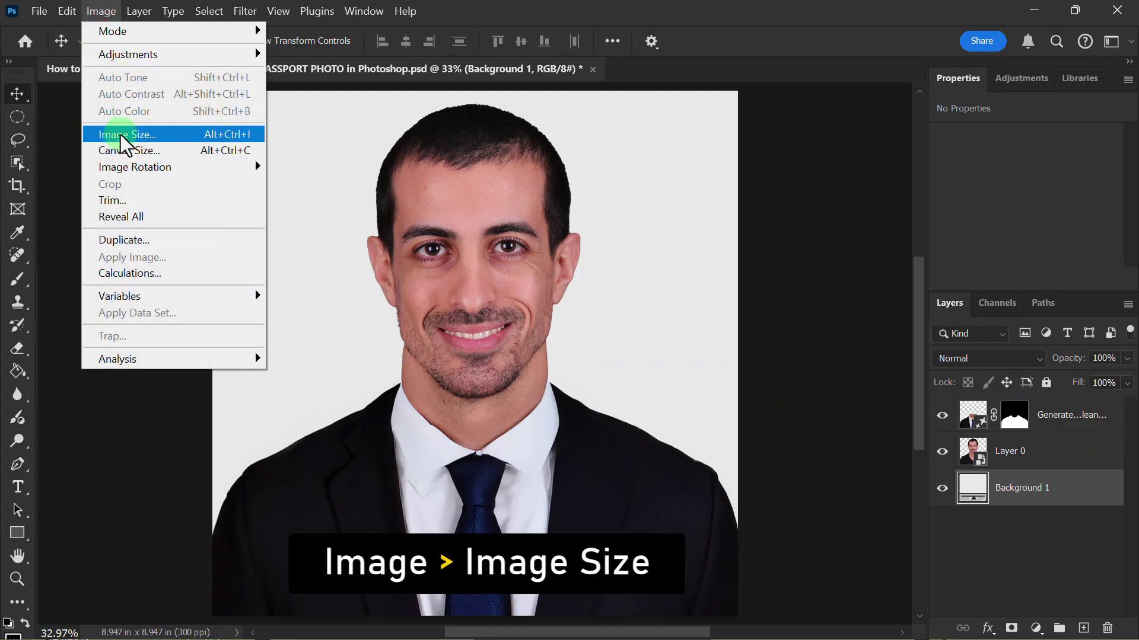
click(120, 135)
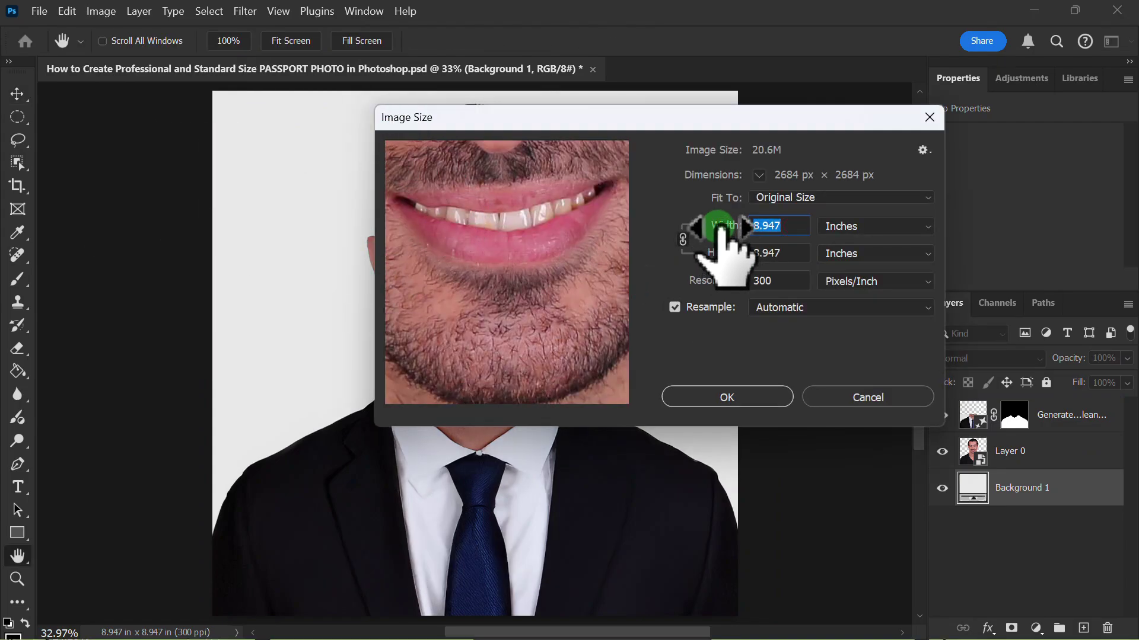
text(2)
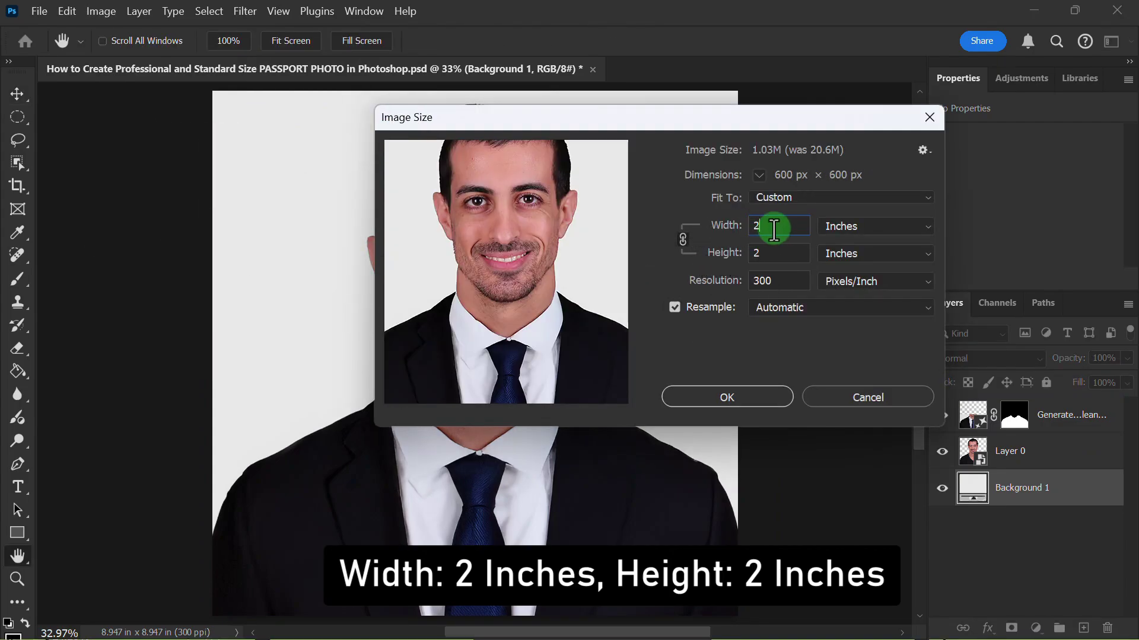
double_click(774, 227)
double_click(774, 253)
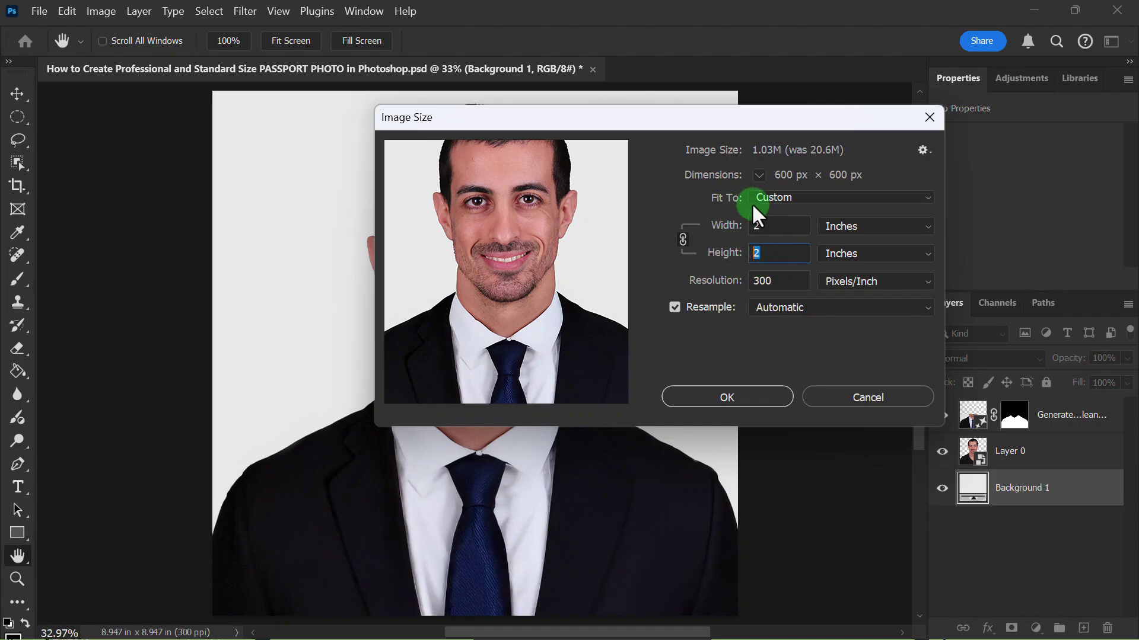
click(741, 396)
key(v)
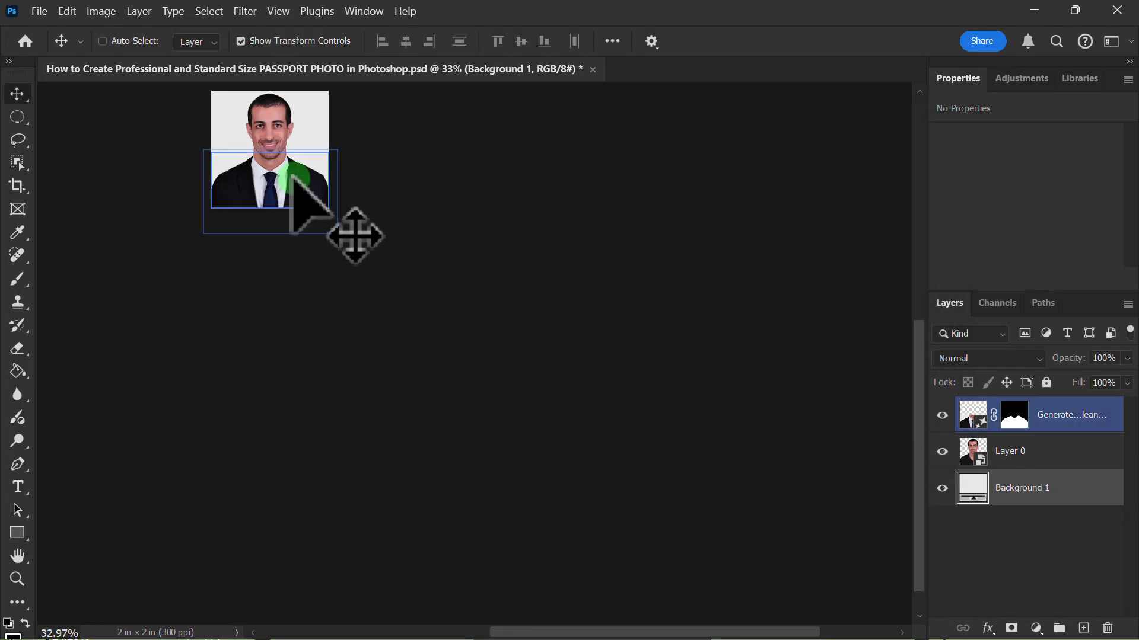
key(ctrl)
key(ctrl+0)
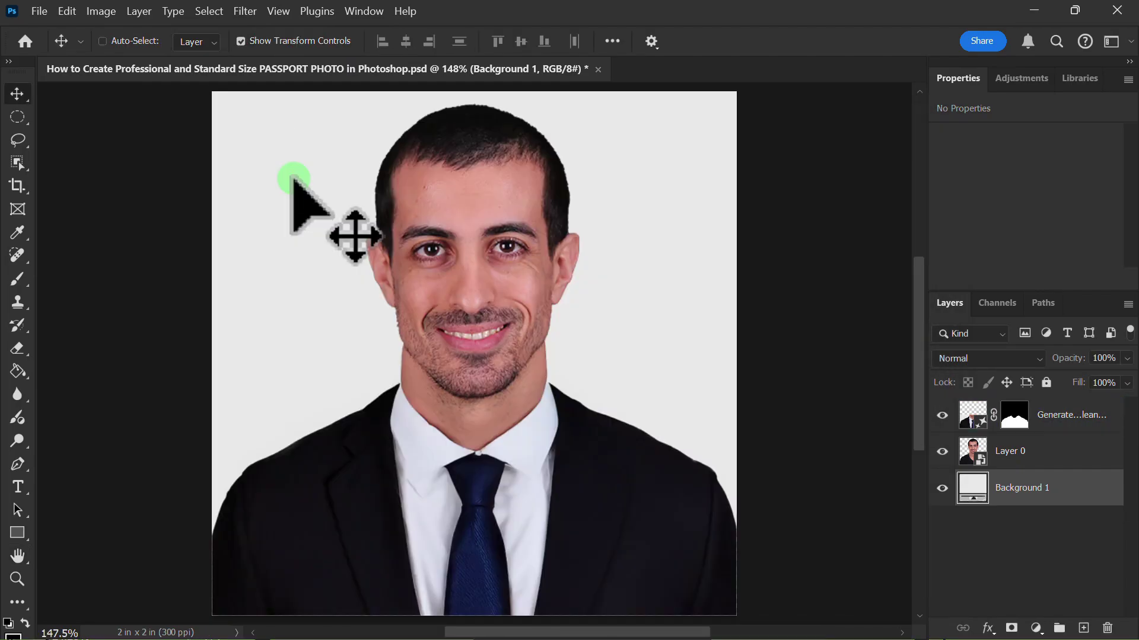